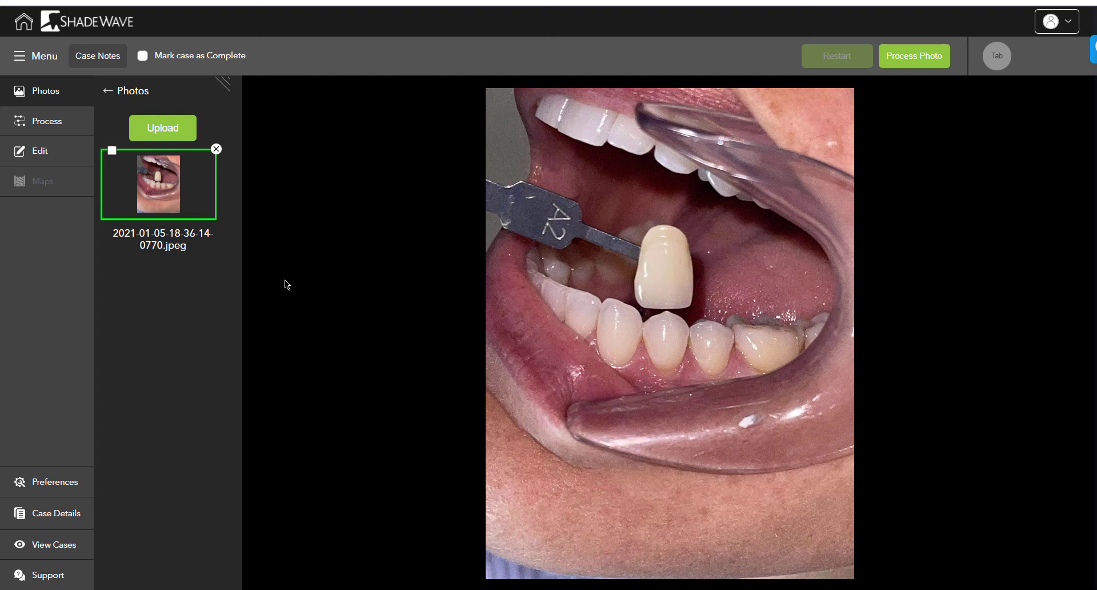
# Crop the photo to the A2 shade tab, its label, and the lower front teeth.
pyautogui.click(39, 151)
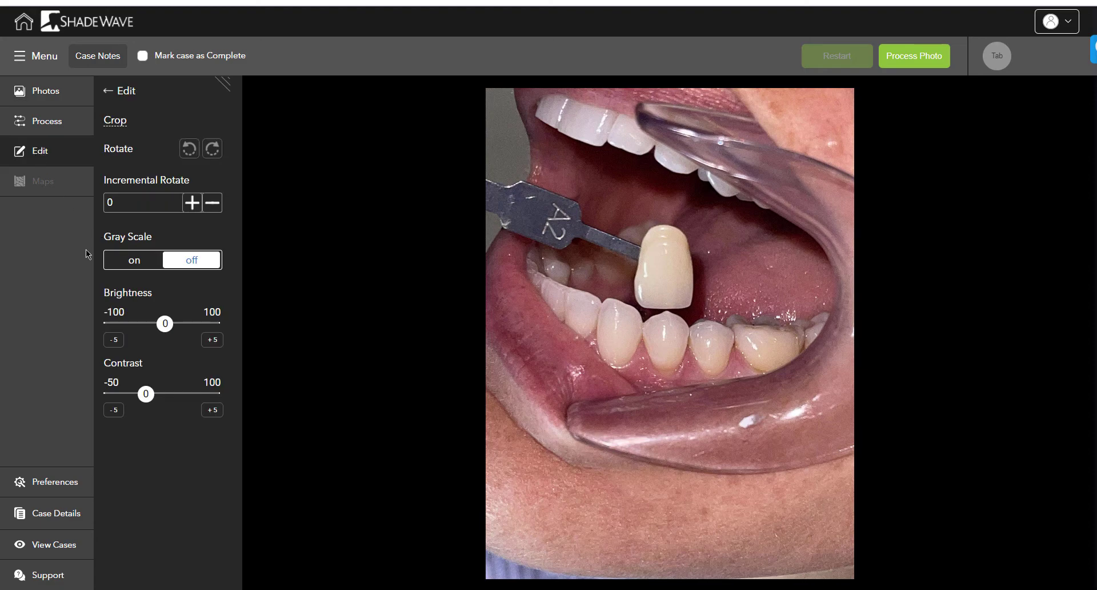
pyautogui.click(120, 125)
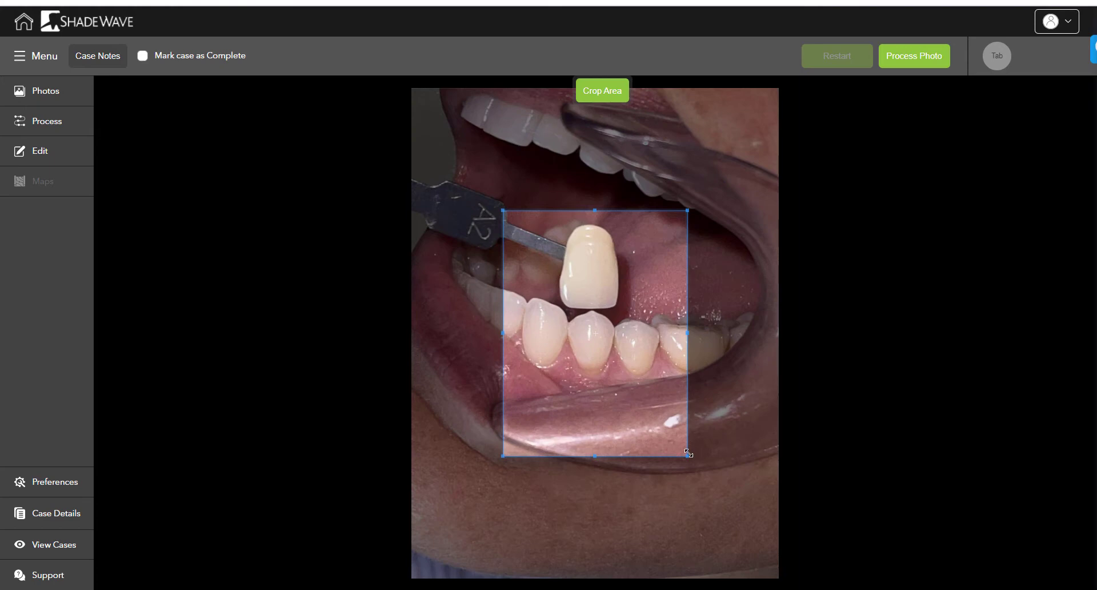
pyautogui.moveTo(688, 455); pyautogui.dragTo(741, 391)
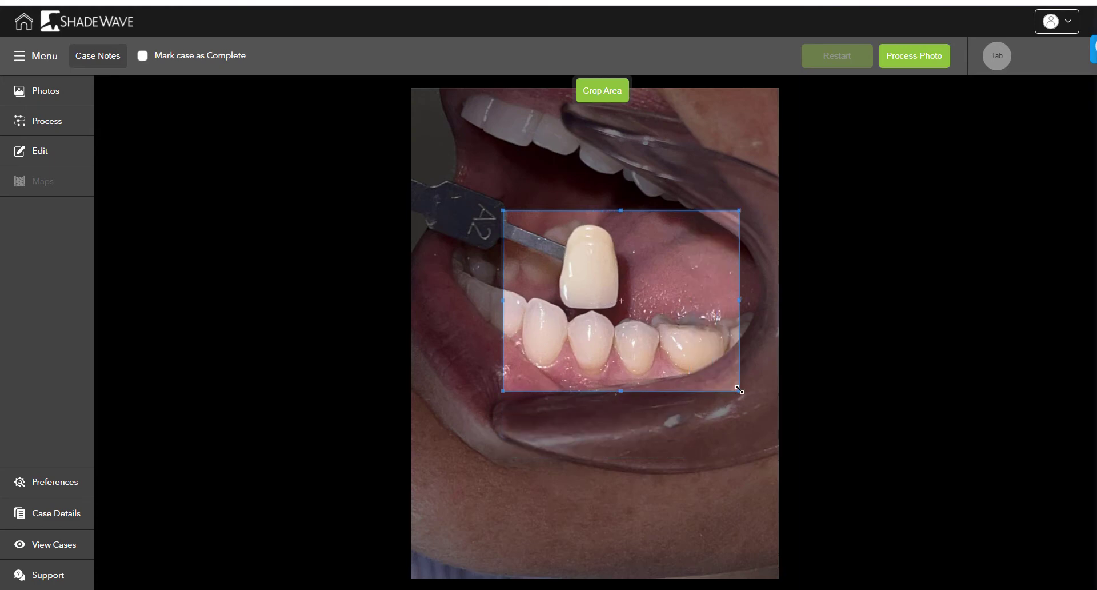
pyautogui.moveTo(503, 212); pyautogui.dragTo(460, 212)
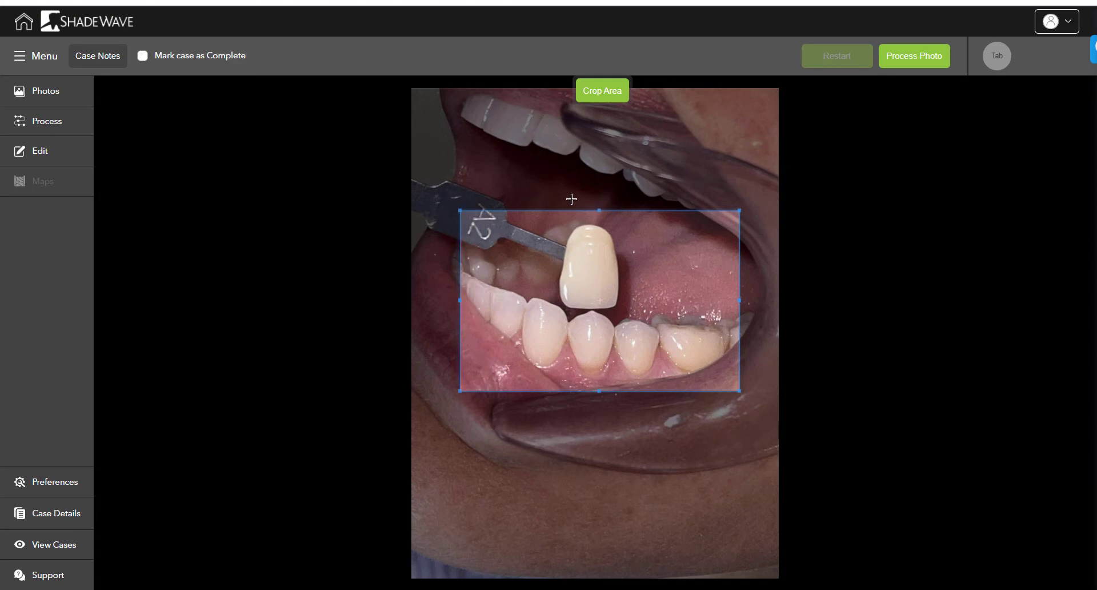
pyautogui.moveTo(599, 210); pyautogui.dragTo(603, 189)
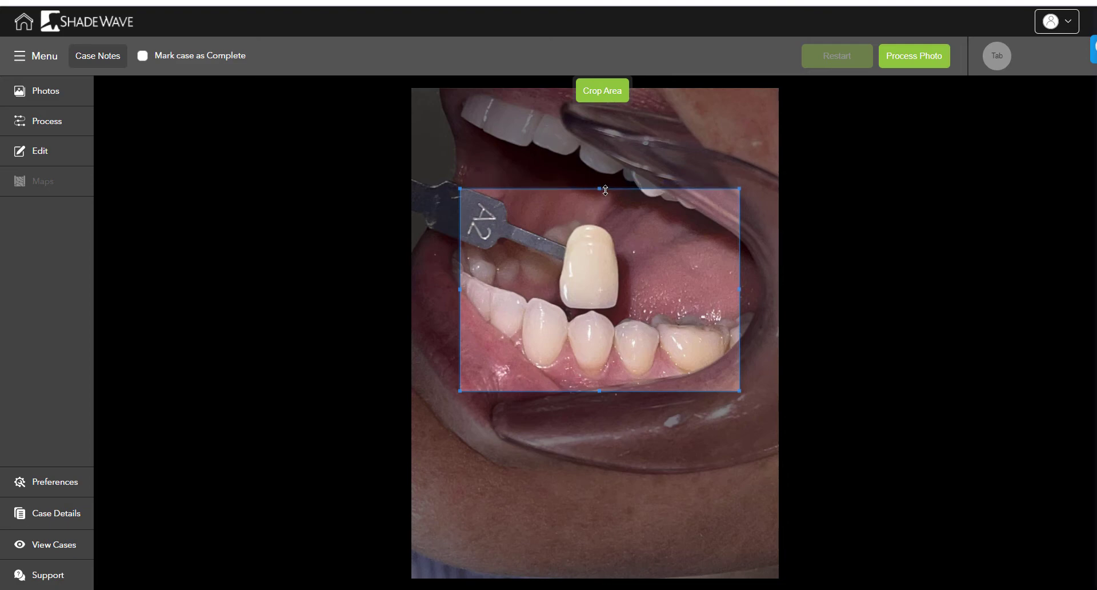
pyautogui.doubleClick(655, 266)
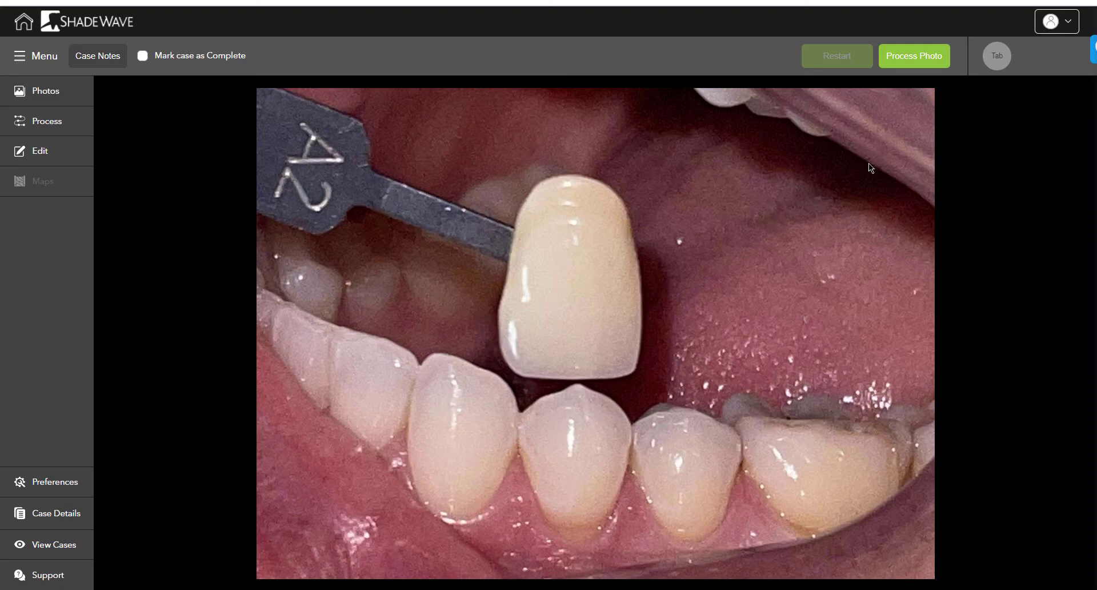
# Process the cropped photo and identify the shade tab as the A2 reference sample.
pyautogui.click(918, 57)
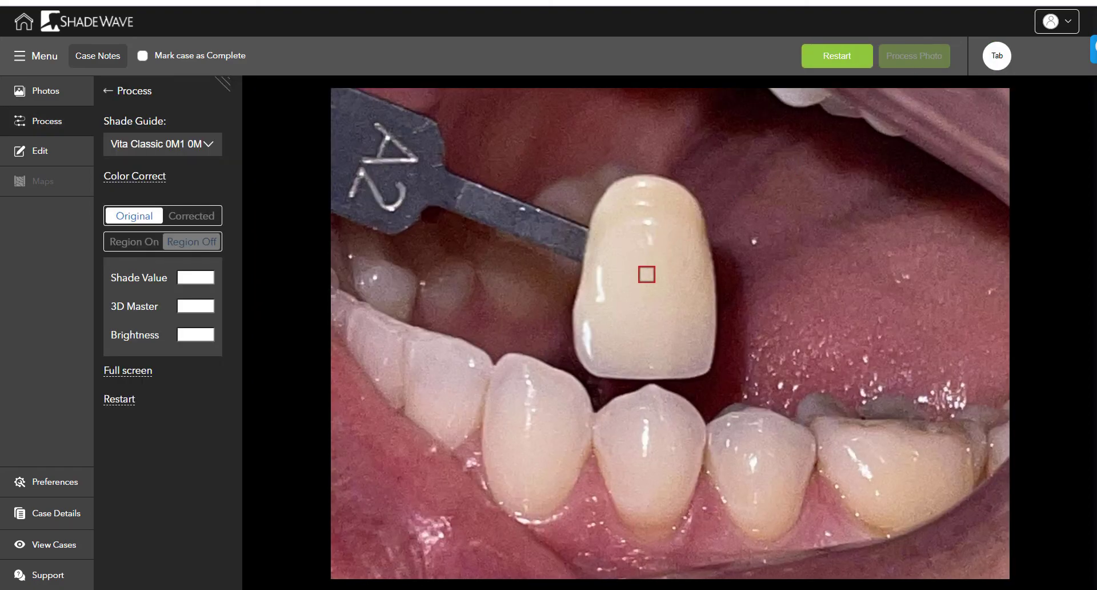
pyautogui.click(646, 274)
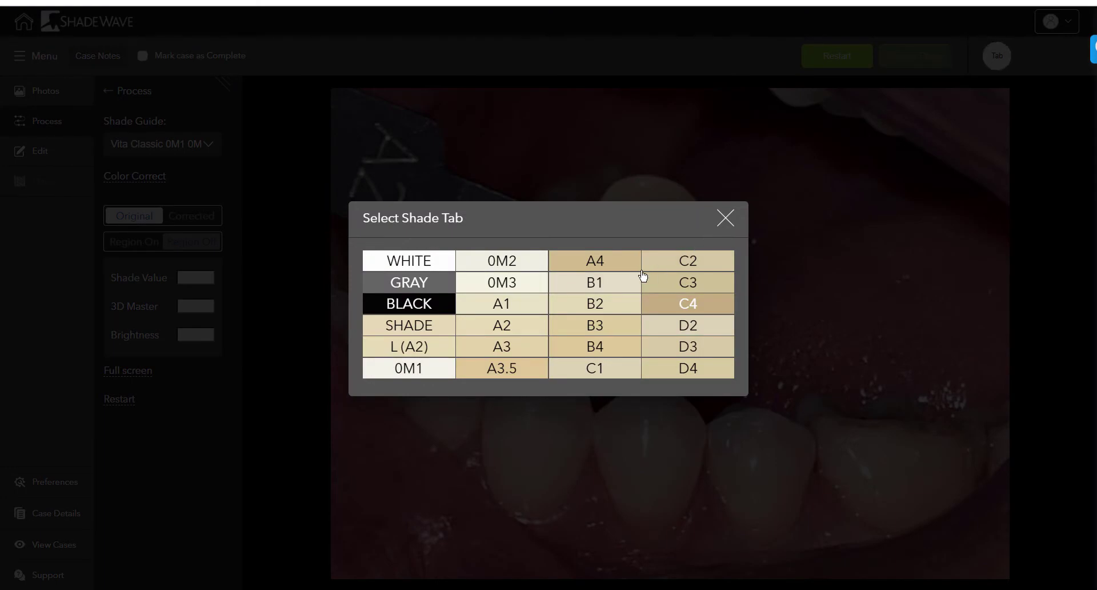
pyautogui.click(500, 320)
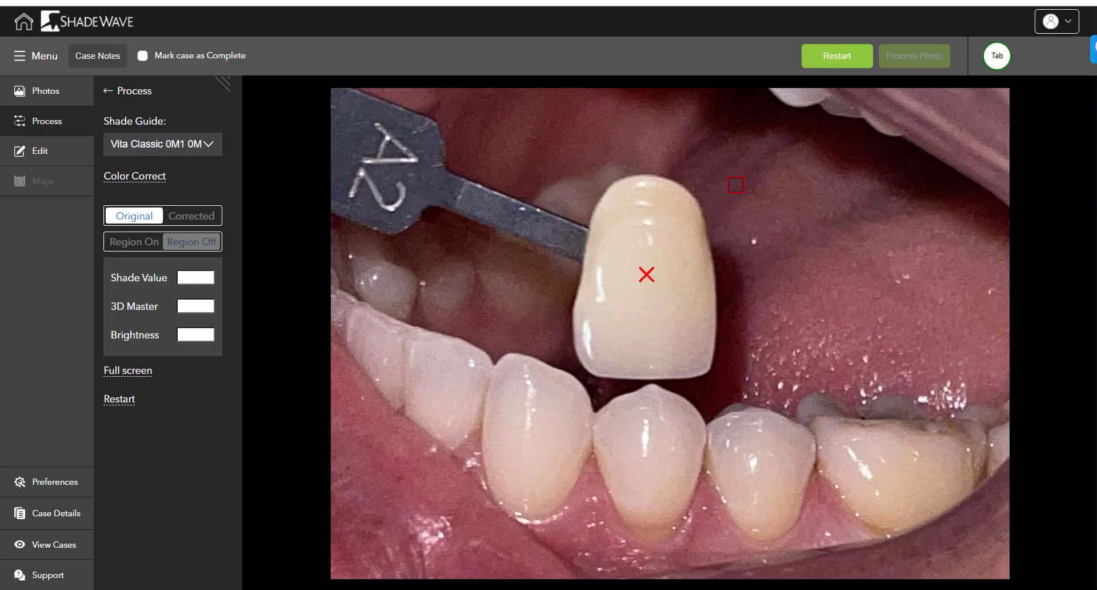
pyautogui.rightClick(730, 169)
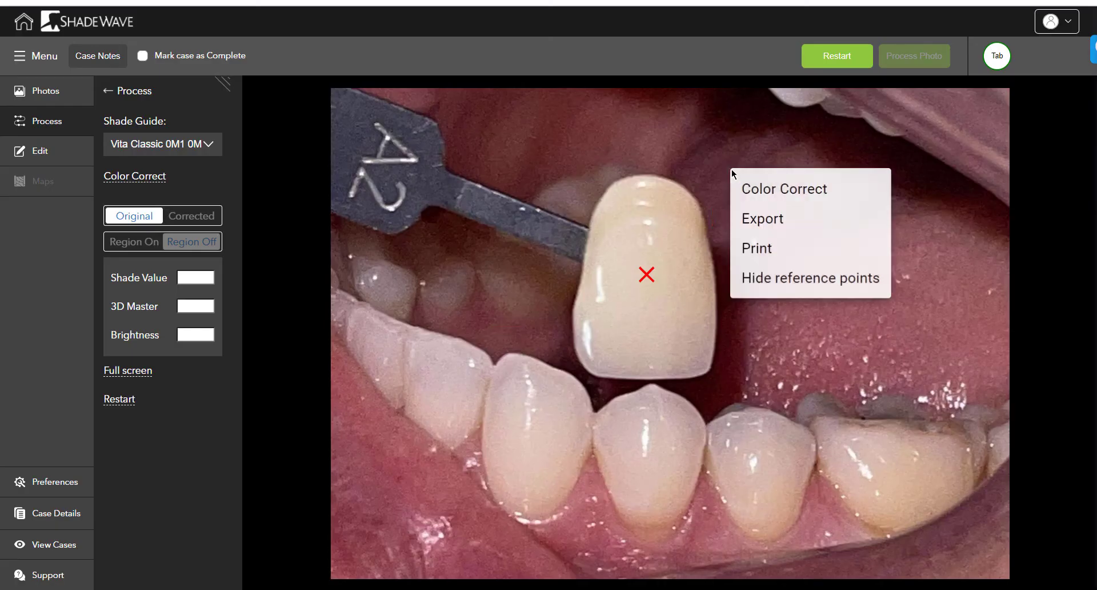
# Colour-correct the image against the A2 tab and compare the original and corrected views.
pyautogui.click(800, 191)
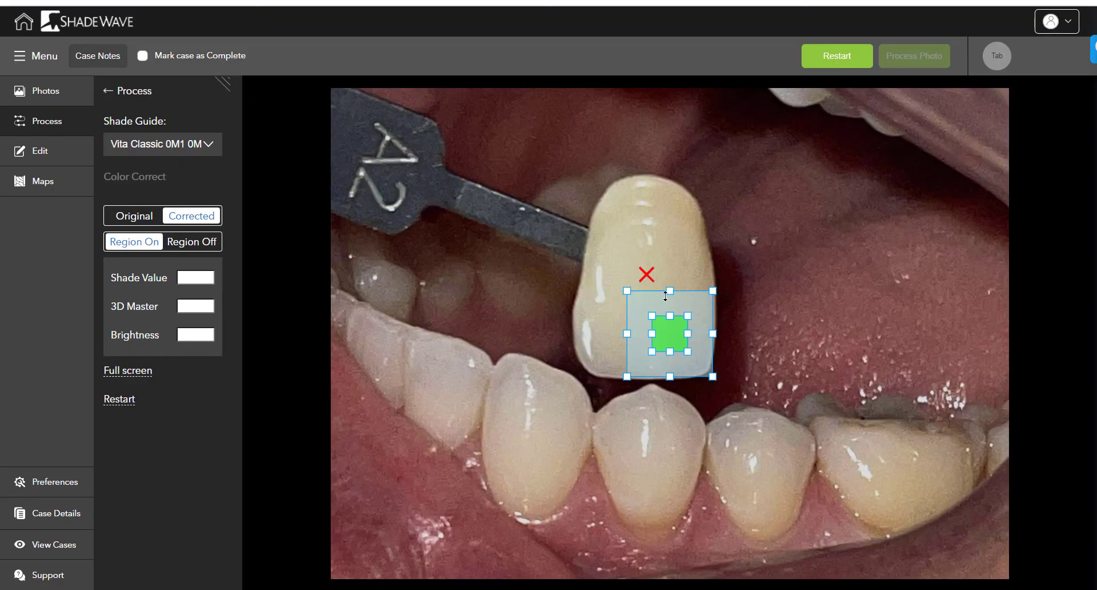
pyautogui.moveTo(653, 303); pyautogui.dragTo(659, 328)
pyautogui.click(127, 215)
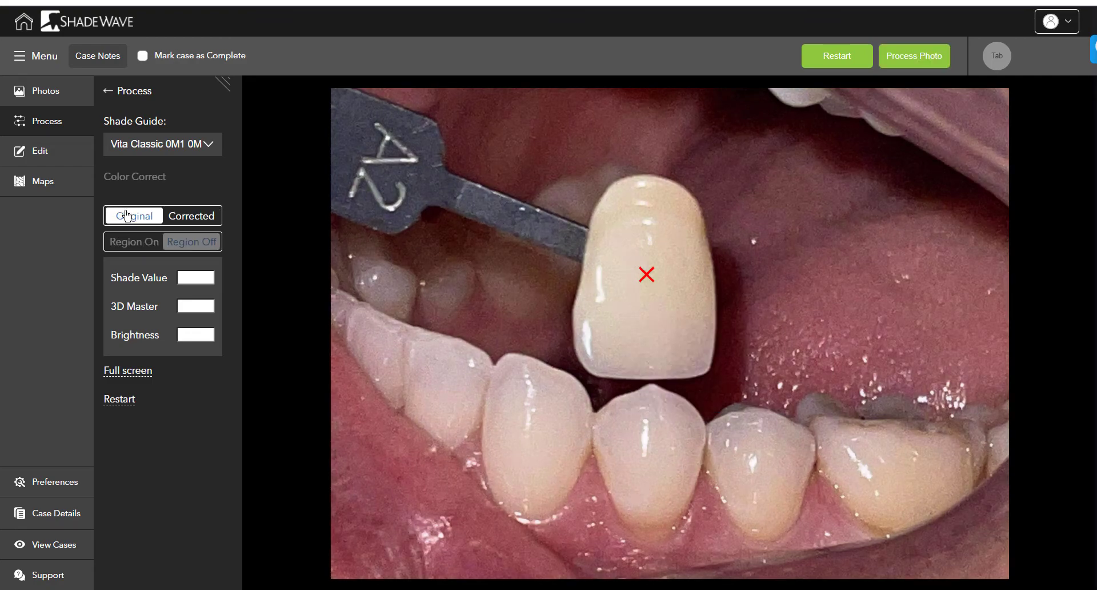
pyautogui.click(201, 216)
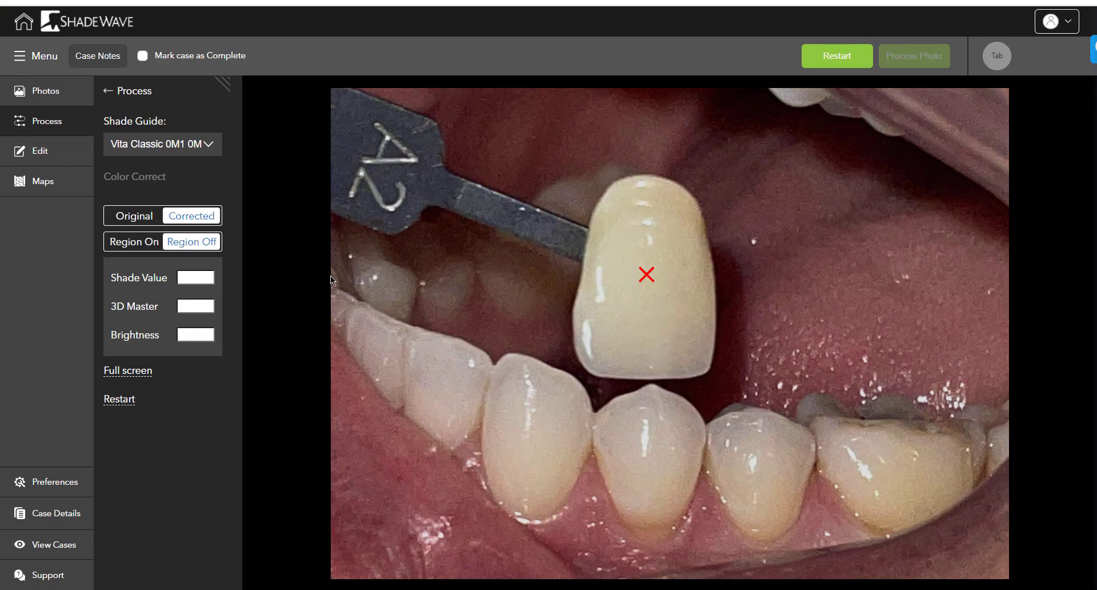
# Turn on the measurement region, size it over tab and tooth, and enlarge the sample square.
pyautogui.click(150, 245)
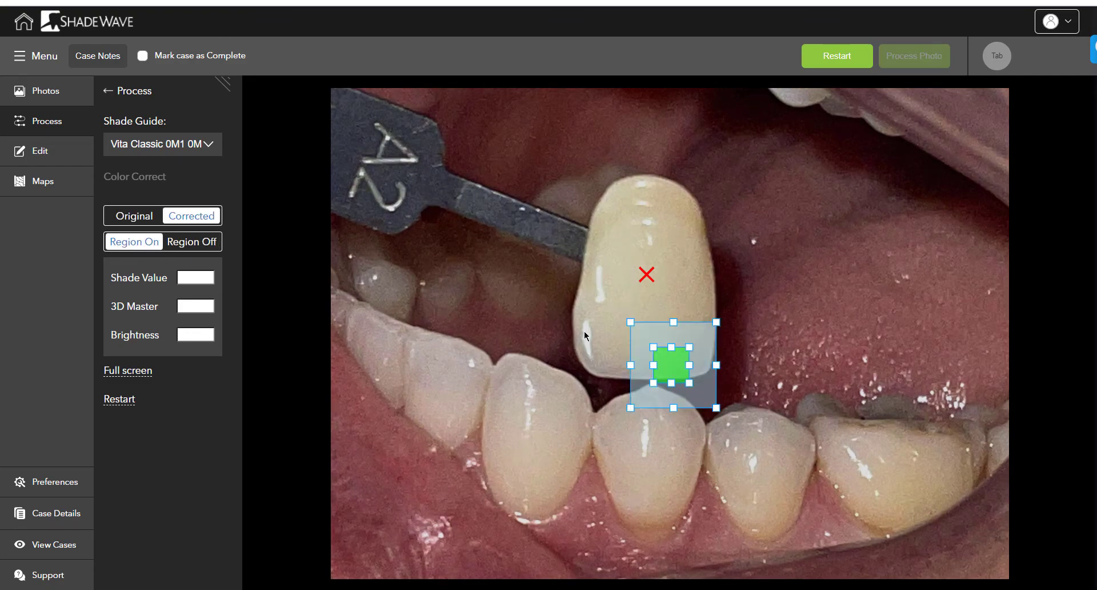
pyautogui.moveTo(656, 340); pyautogui.dragTo(617, 479)
pyautogui.moveTo(678, 463); pyautogui.dragTo(747, 161)
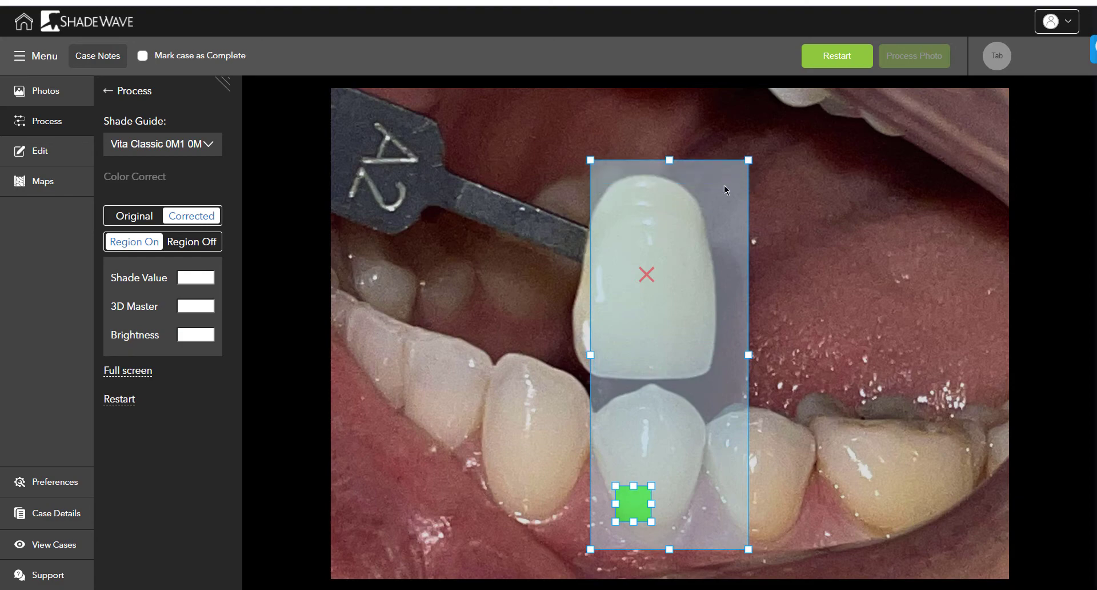
pyautogui.moveTo(591, 355); pyautogui.dragTo(566, 354)
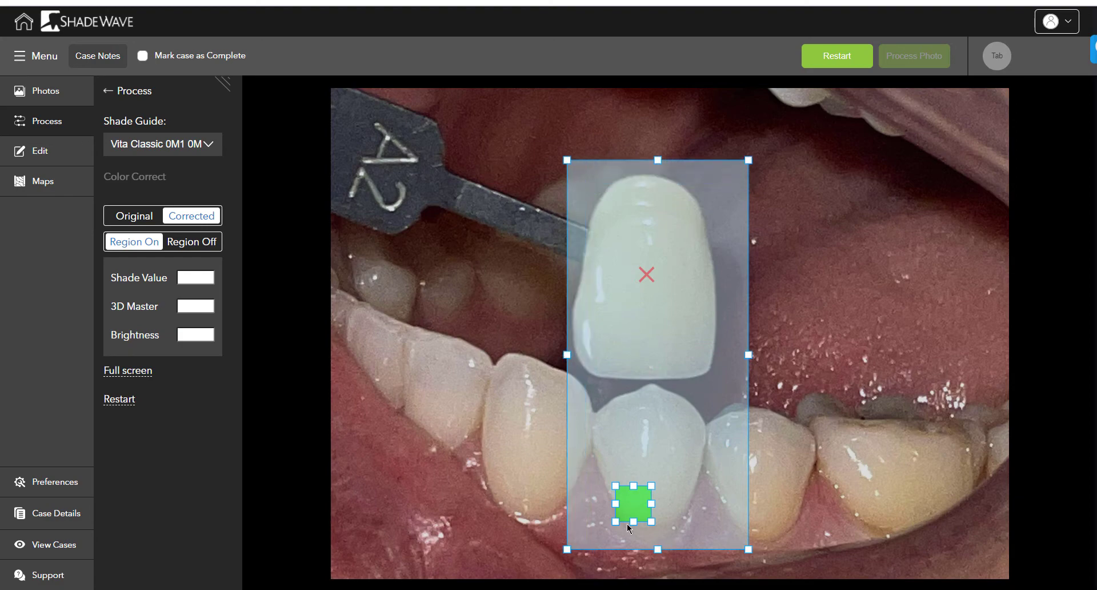
pyautogui.moveTo(656, 474); pyautogui.dragTo(665, 441)
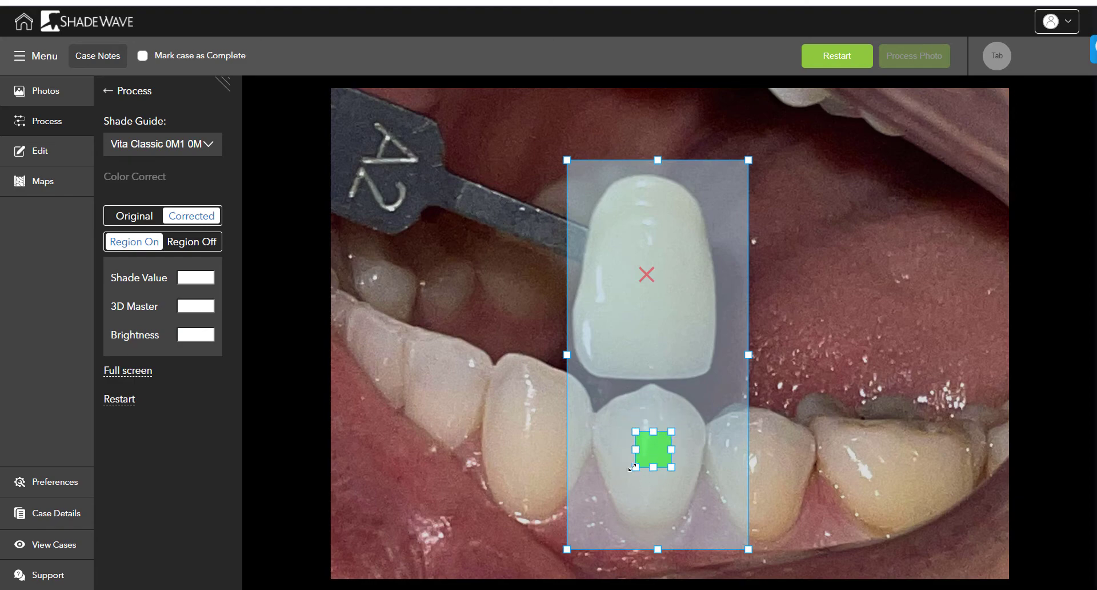
pyautogui.moveTo(633, 469); pyautogui.dragTo(627, 476)
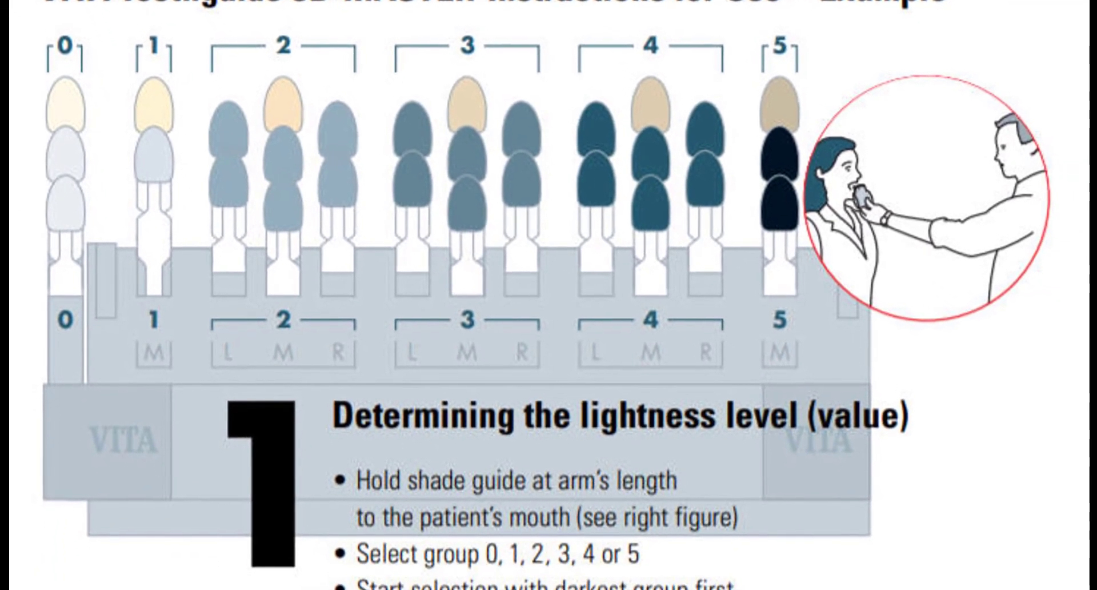
# Advance to the next VITA shade-guide slide.
pyautogui.press('Right')
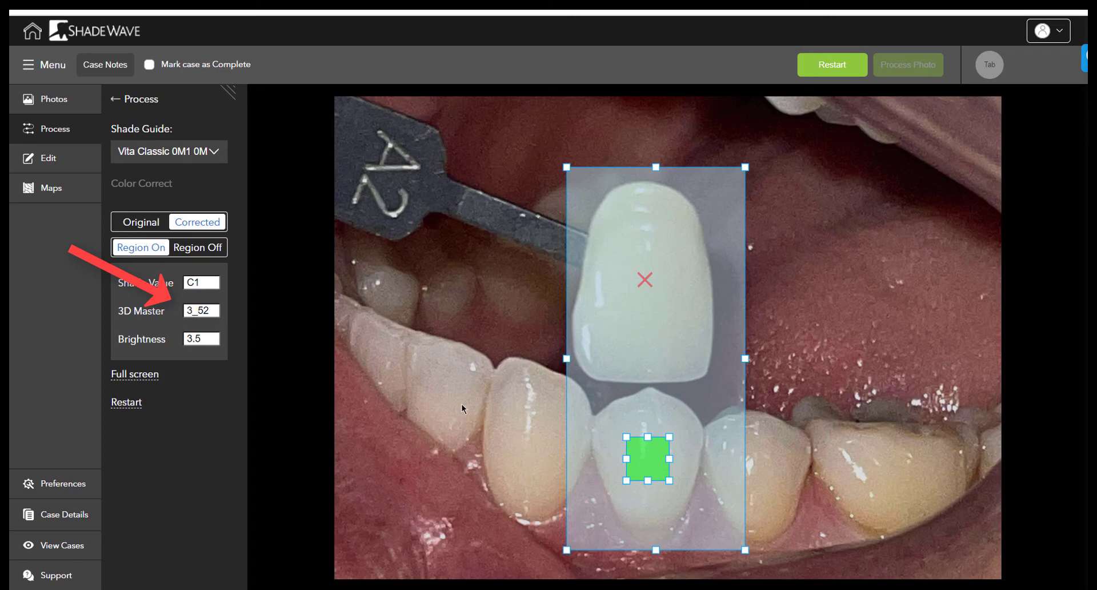
# Take a shade reading on the A2 tab, then return the sample square to the tooth.
pyautogui.moveTo(654, 464); pyautogui.dragTo(667, 353)
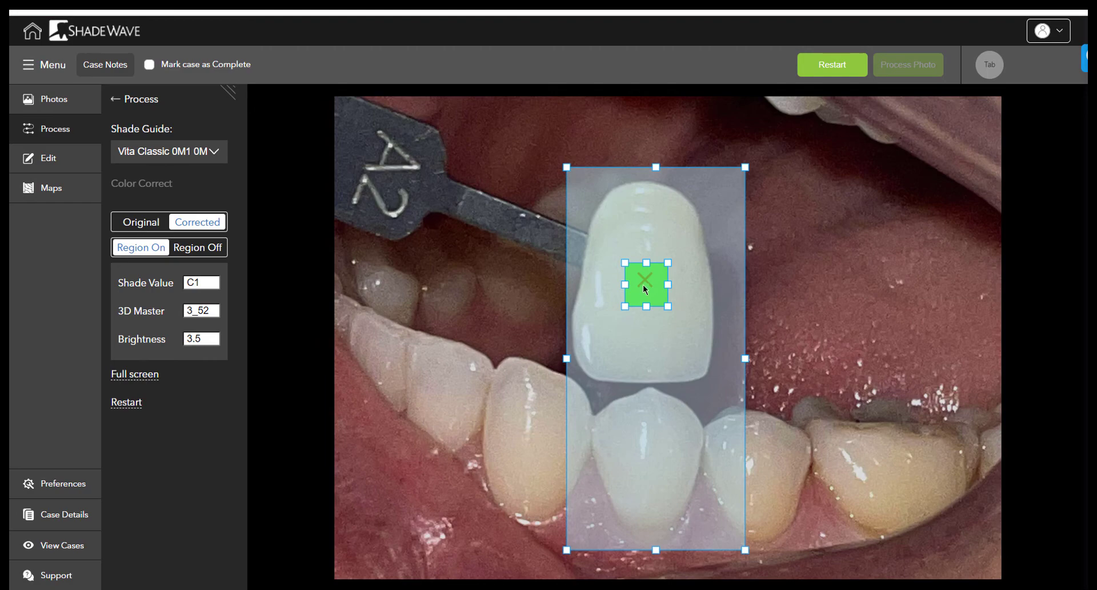
pyautogui.click(644, 289)
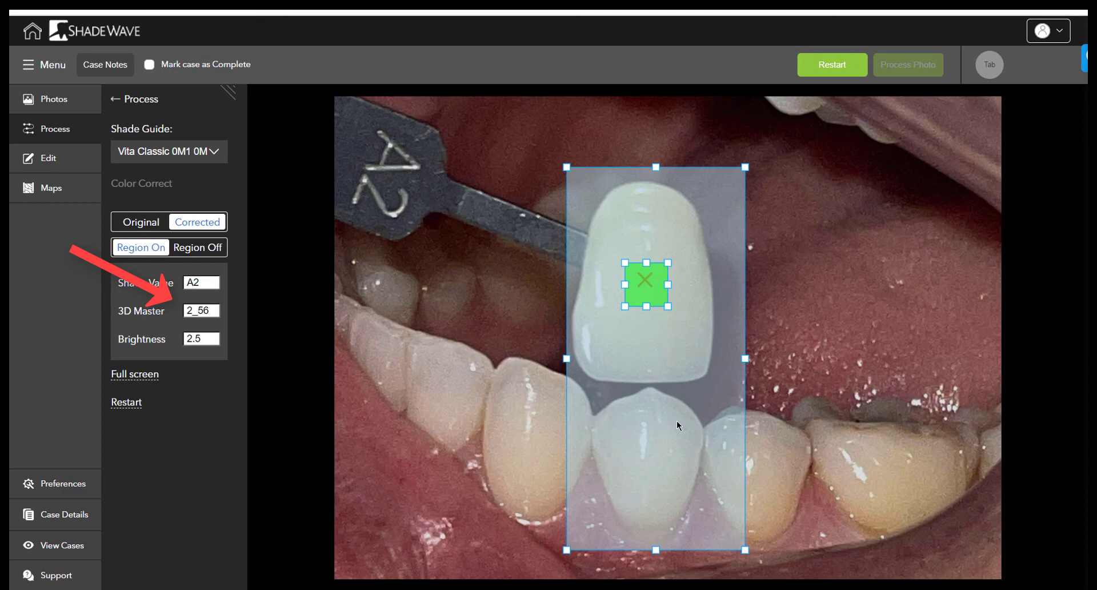
pyautogui.moveTo(638, 273); pyautogui.dragTo(650, 463)
# Shrink the region to the lower front tooth, reading A2, 2_56, brightness 2.5.
pyautogui.moveTo(656, 169); pyautogui.dragTo(650, 376)
pyautogui.moveTo(648, 464); pyautogui.dragTo(650, 462)
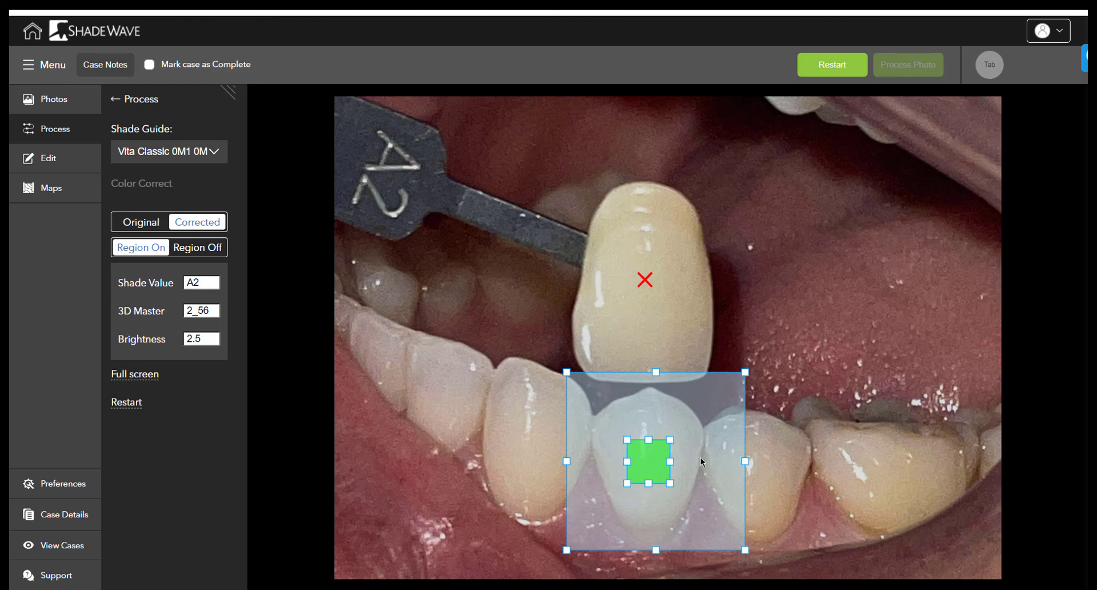
pyautogui.moveTo(737, 463); pyautogui.dragTo(721, 465)
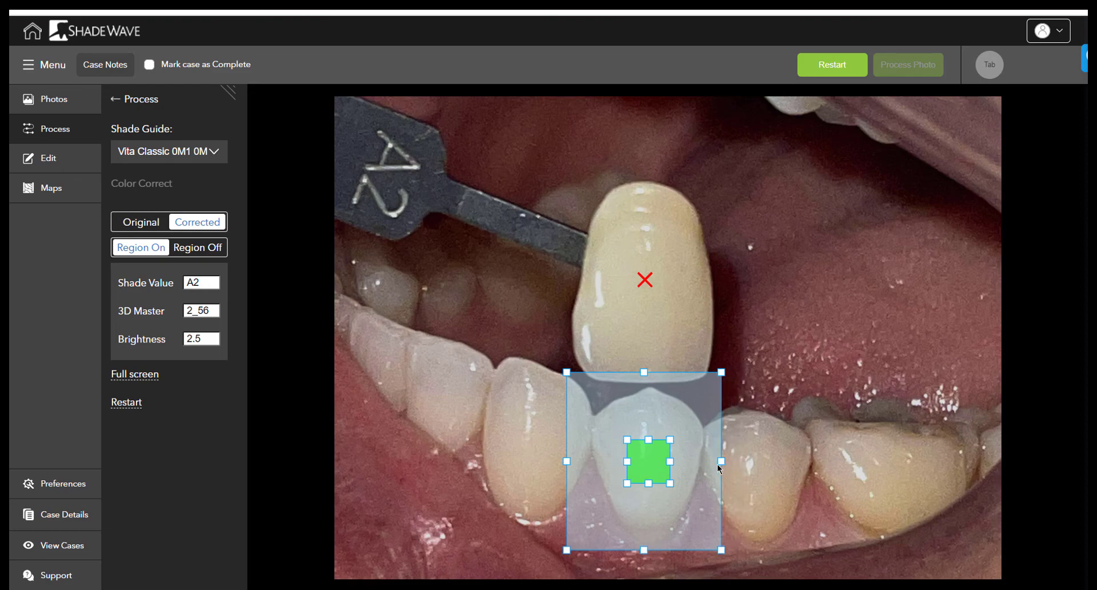
pyautogui.moveTo(567, 461); pyautogui.dragTo(578, 461)
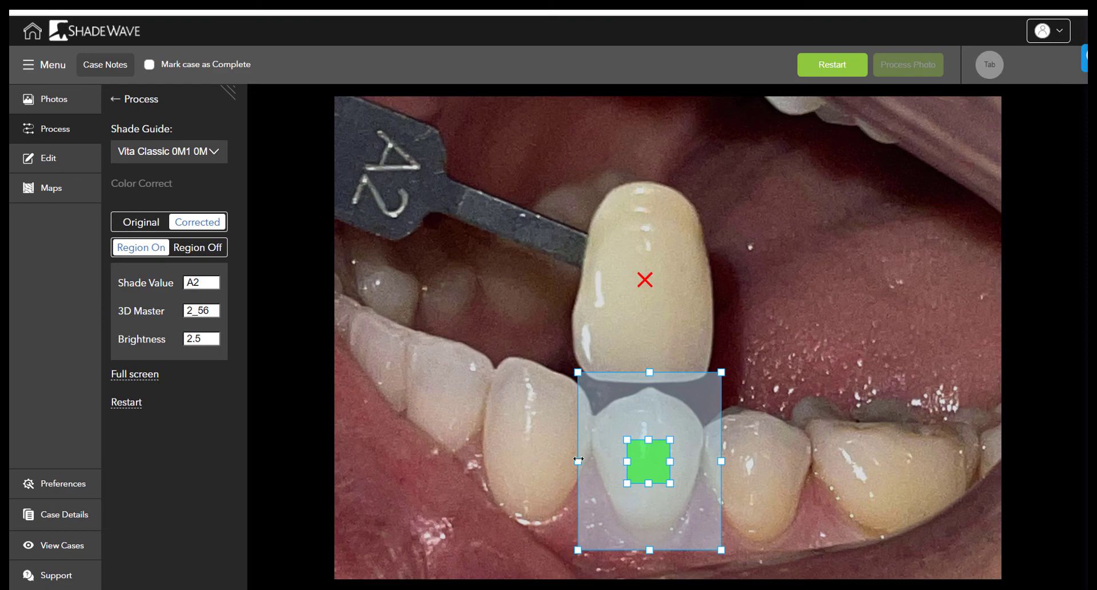
# Crop to the tooth region to generate shade maps, then label zones C3, C4 and M.
pyautogui.rightClick(644, 407)
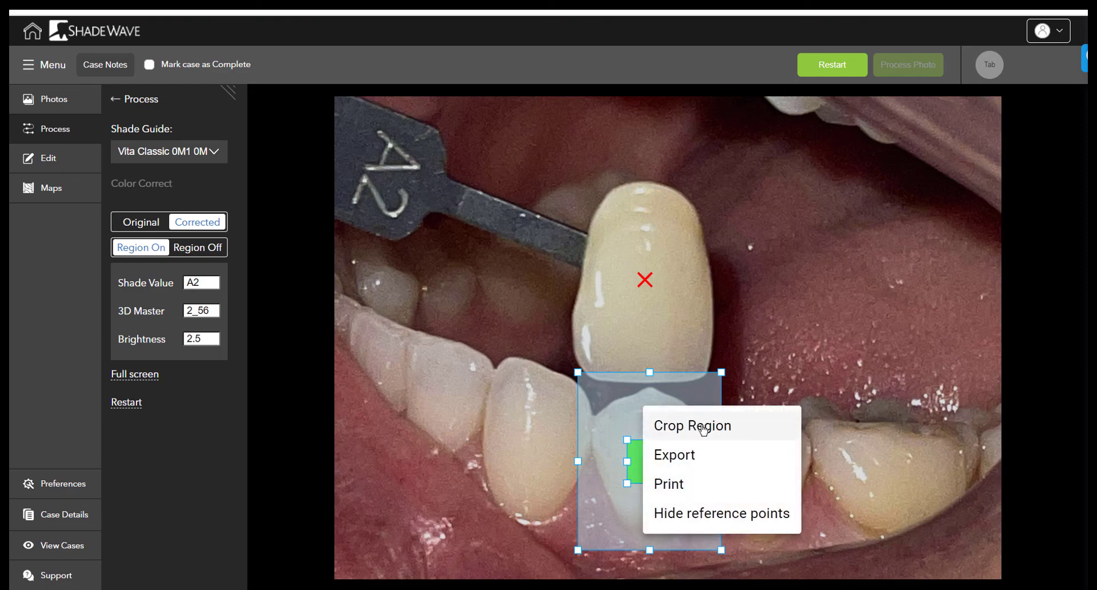
pyautogui.click(704, 426)
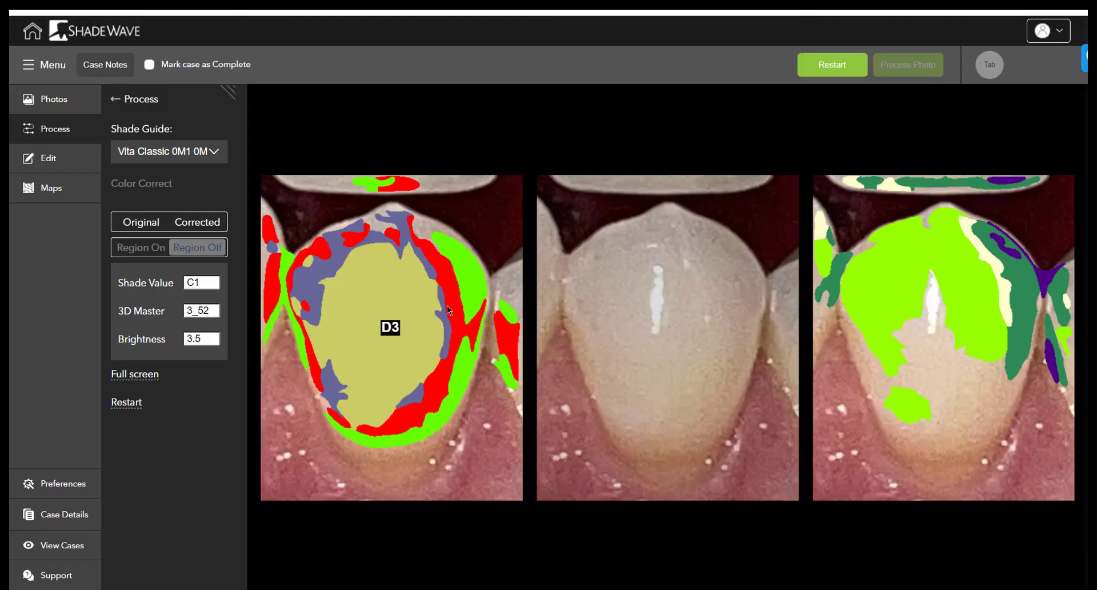
pyautogui.click(451, 301)
pyautogui.click(472, 282)
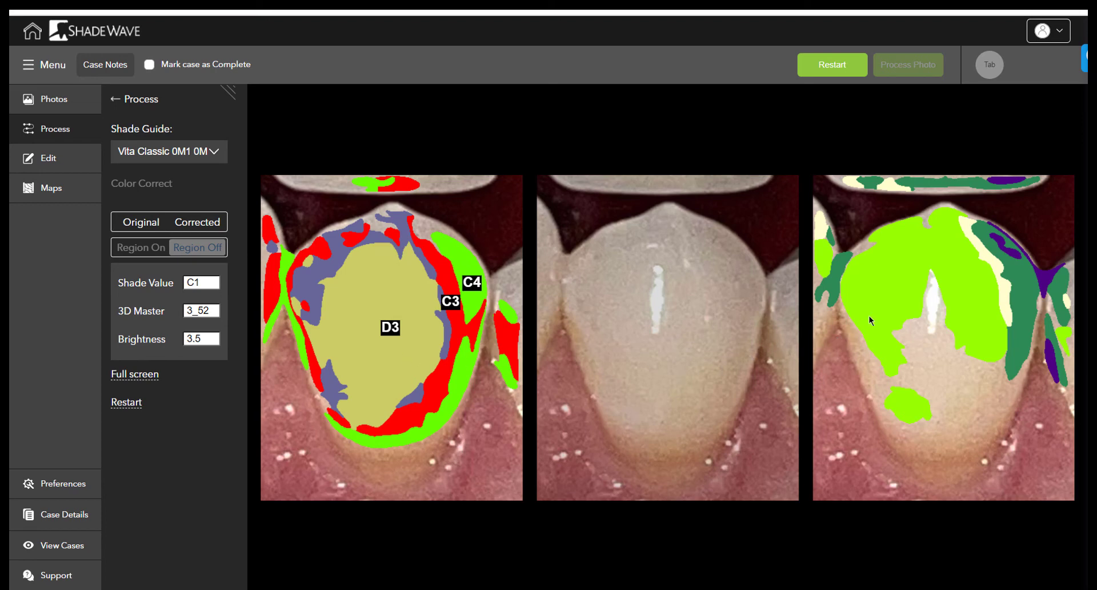
pyautogui.click(1023, 289)
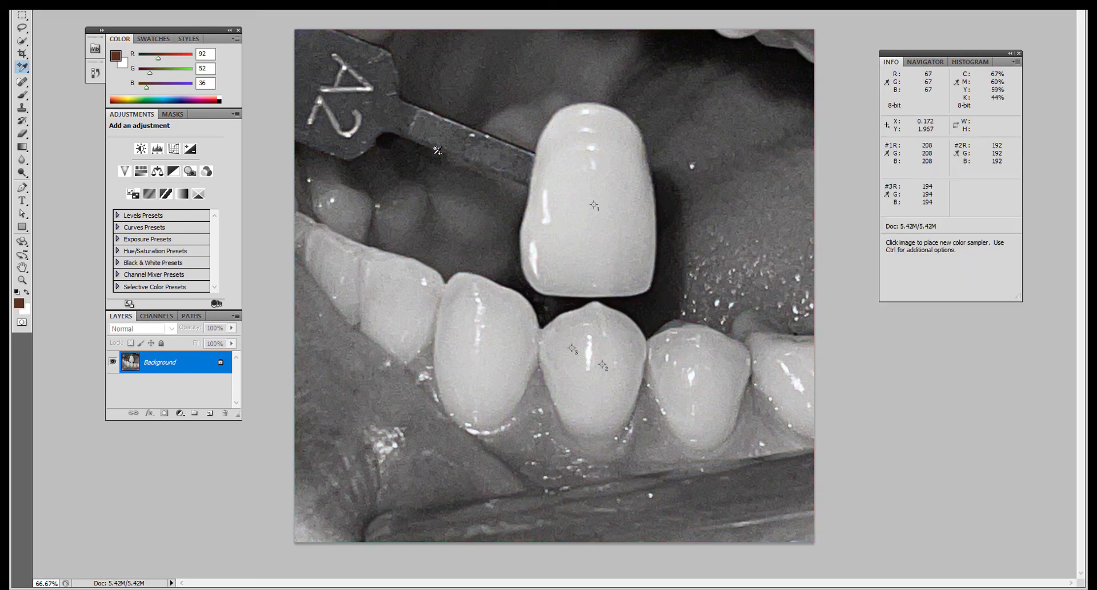
# Delete colour sampler #3 from the lower tooth and move the Info panel left.
pyautogui.keyDown('alt'); pyautogui.click(572, 346); pyautogui.keyUp('alt')
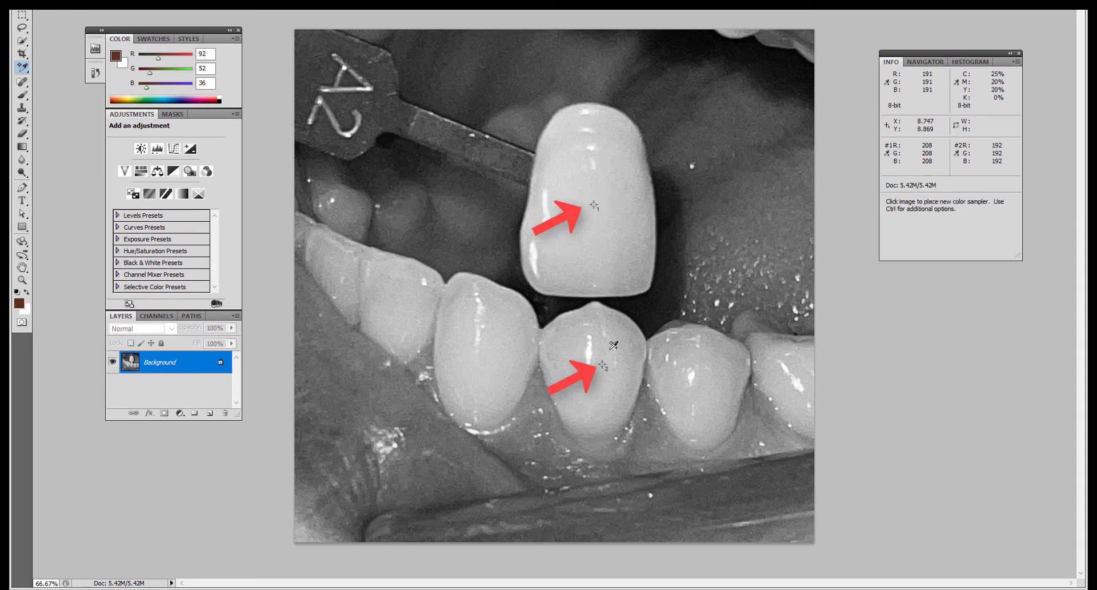
pyautogui.moveTo(960, 57); pyautogui.dragTo(796, 73)
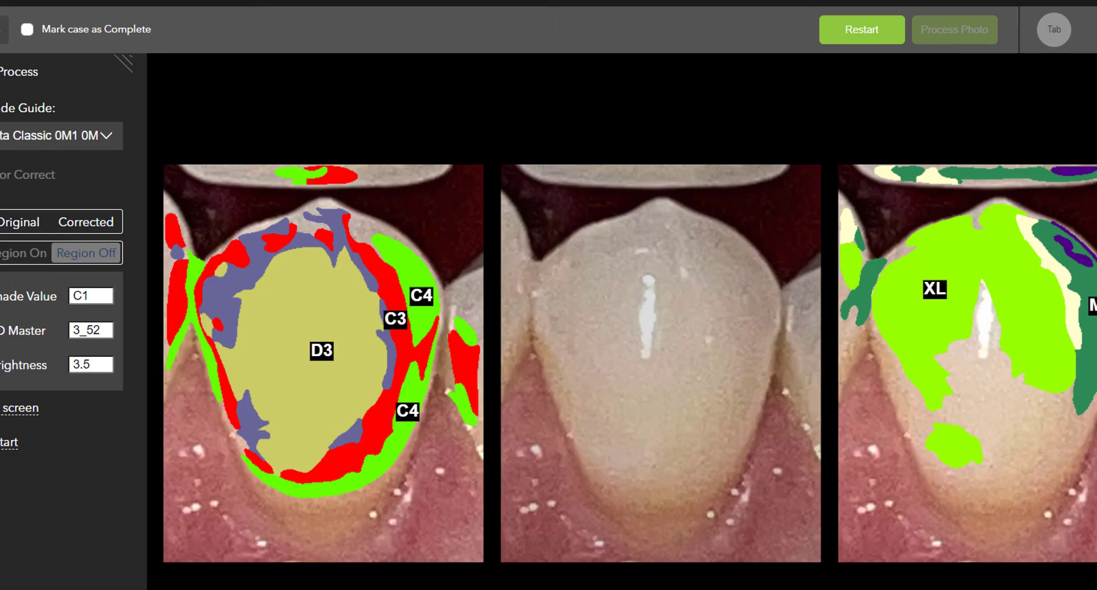
# On the corrected photo, enable the region and move it onto the A2 tab's crown.
pyautogui.click(89, 222)
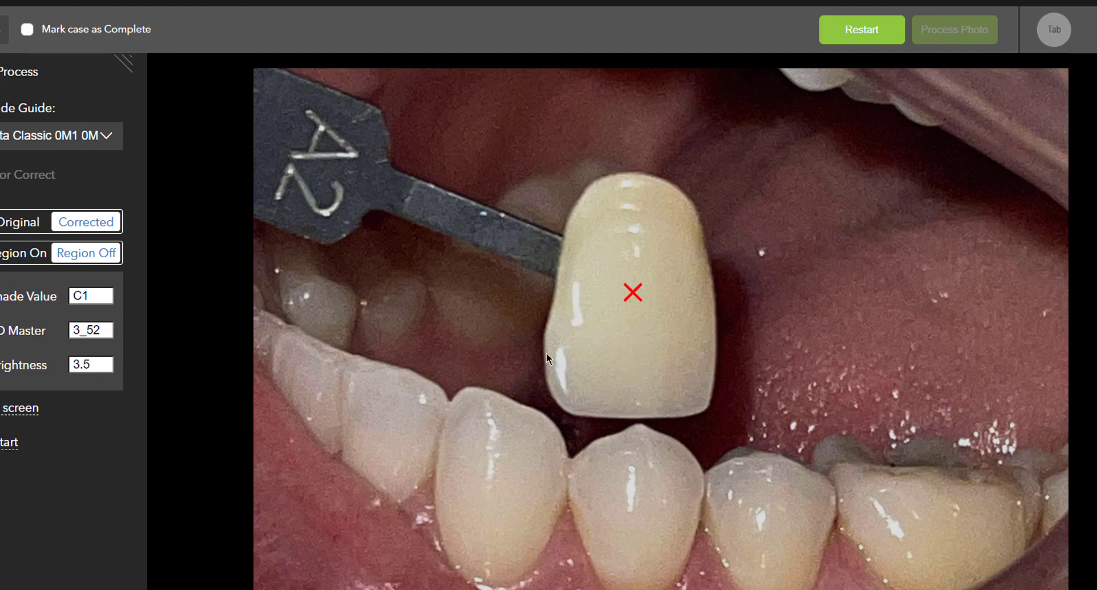
pyautogui.click(31, 253)
pyautogui.moveTo(677, 329); pyautogui.dragTo(666, 285)
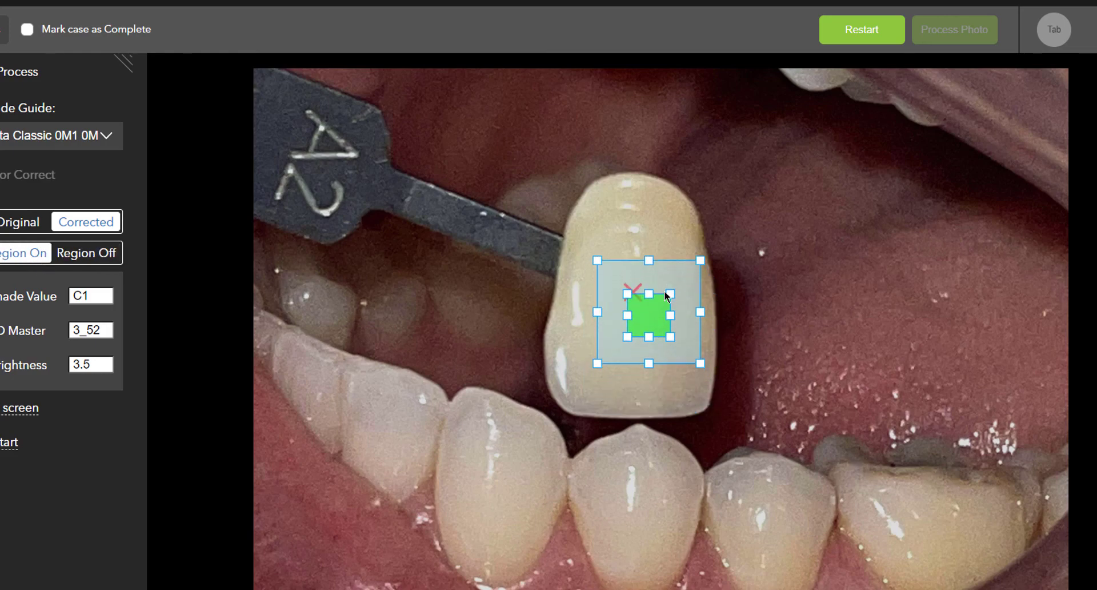